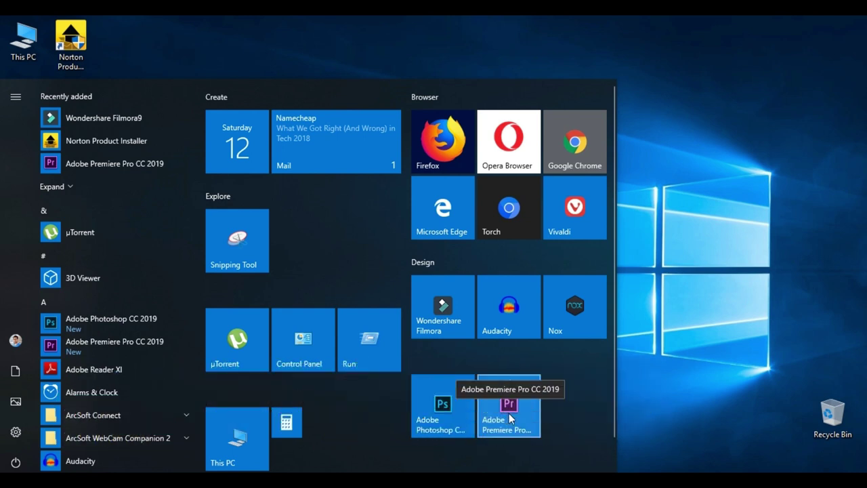
Step: Launch Adobe Premiere Pro CC 2019 from its Windows tile
click(510, 418)
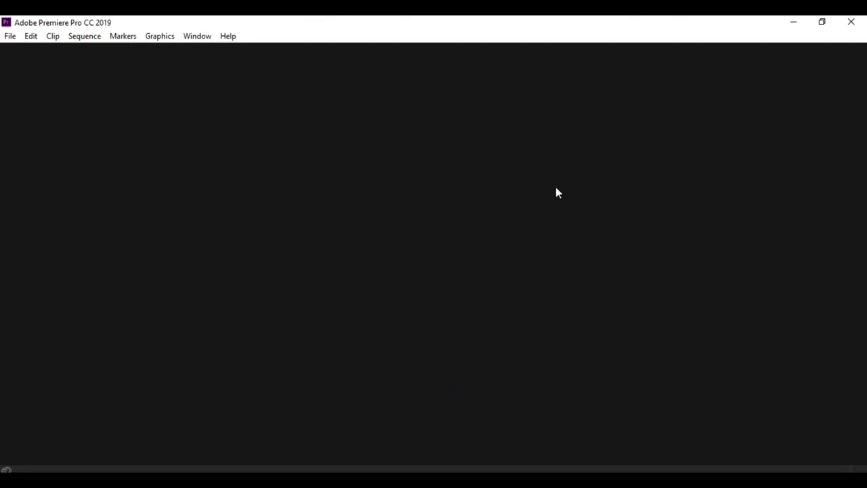
Step: Create a new Premiere project named 'Noise Remover' via File > New > Project
click(10, 37)
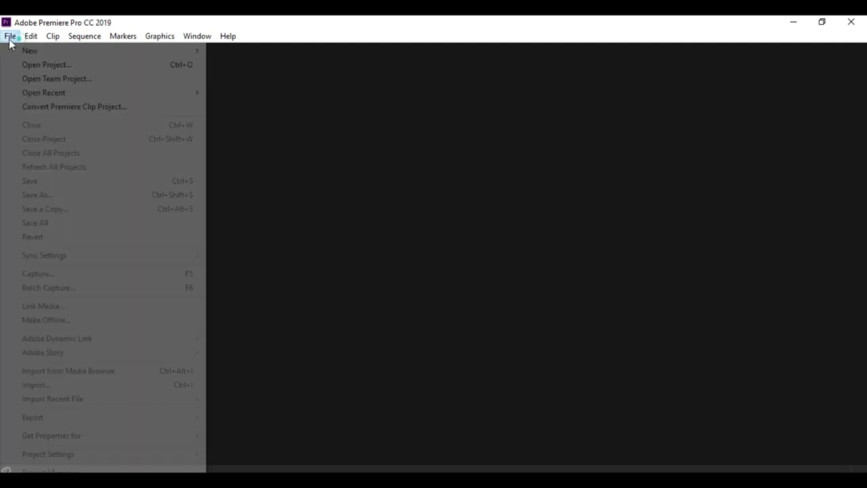
mouse_move(39, 58)
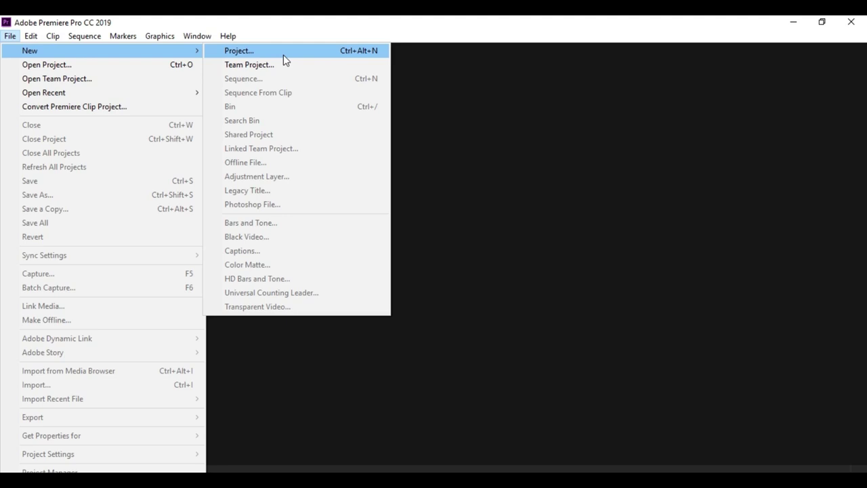
click(283, 54)
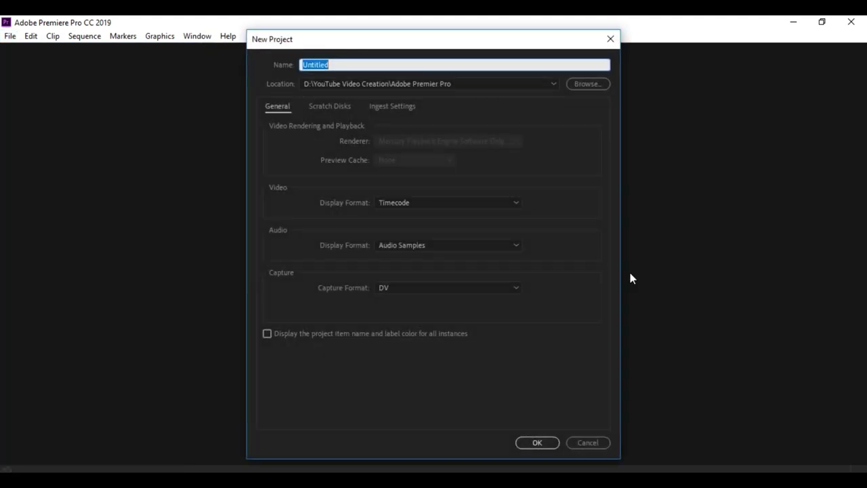
text(Noise Remover)
key(Return)
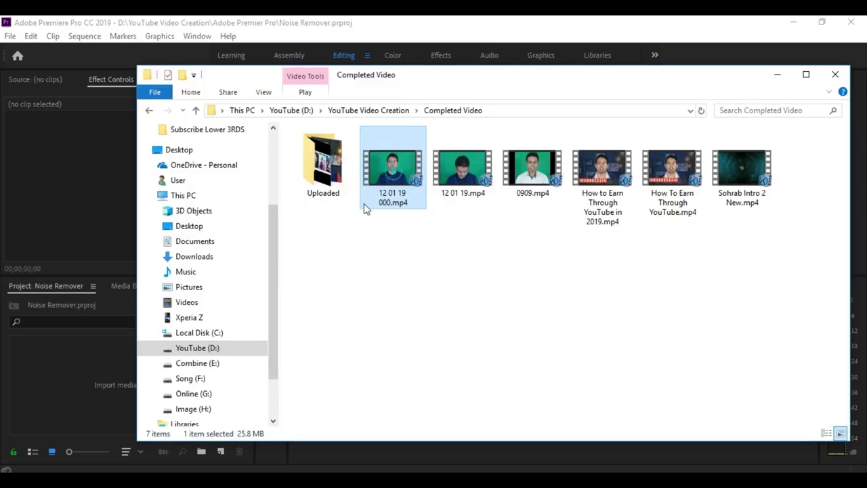
Step: Import 12 01 19 000.mp4 from File Explorer and drop it on the timeline as a new sequence
drag(364, 204, 103, 398)
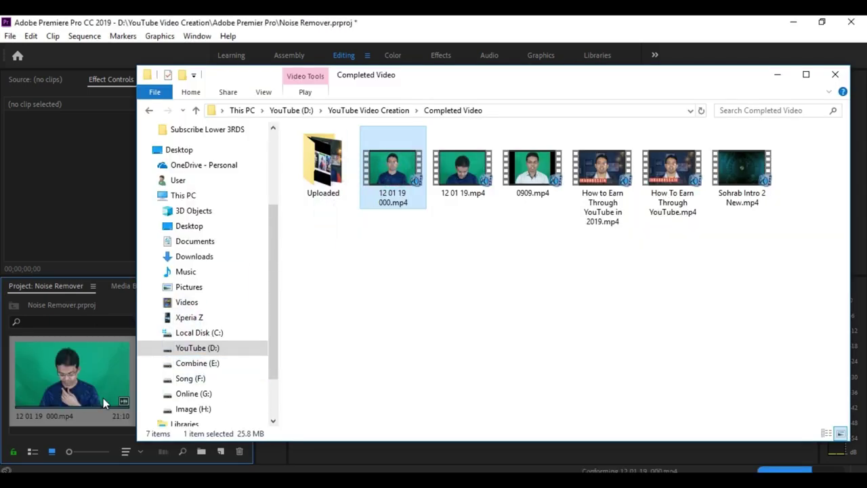
click(836, 75)
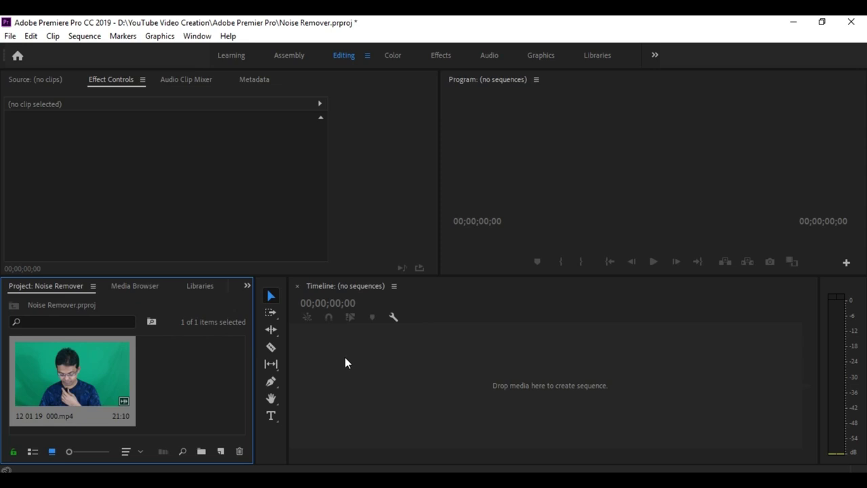
drag(344, 357, 345, 357)
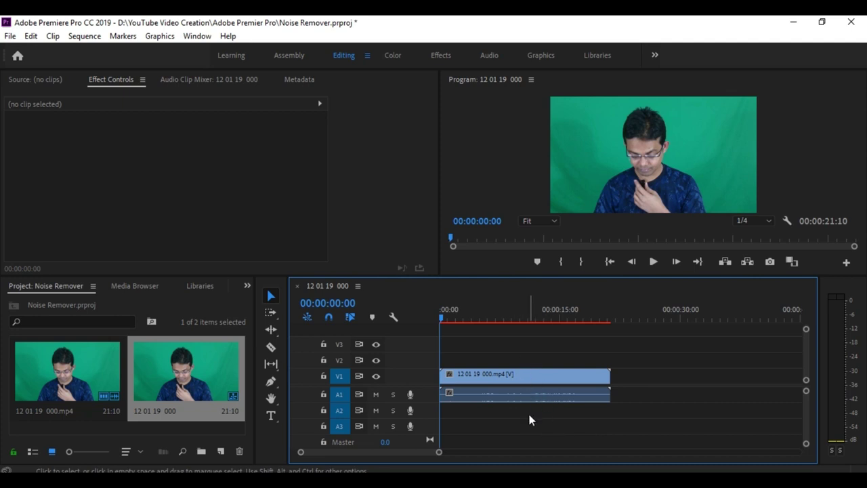
Step: Turn off keyframe animation of the clip's Volume Level in Effect Controls
click(494, 396)
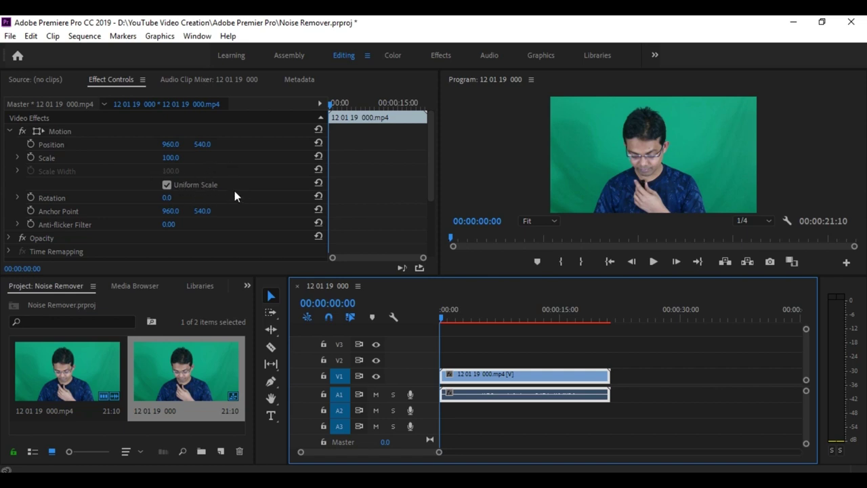
scroll(129, 202, down, 1)
scroll(131, 201, down, 2)
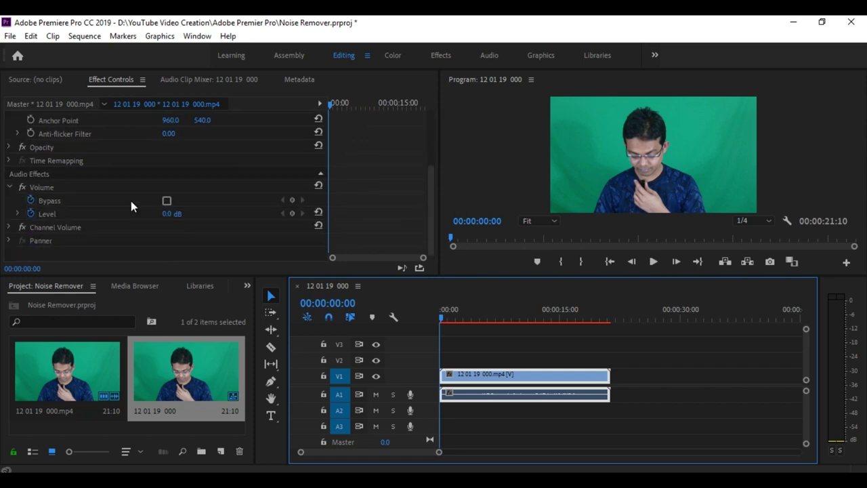
click(29, 214)
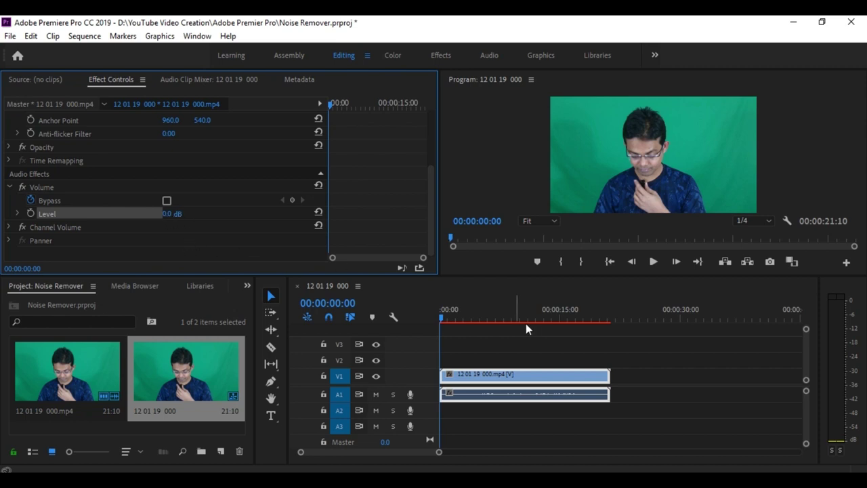
Step: Play the sequence from a few seconds in to judge the talking-head audio
drag(441, 318, 505, 317)
click(653, 262)
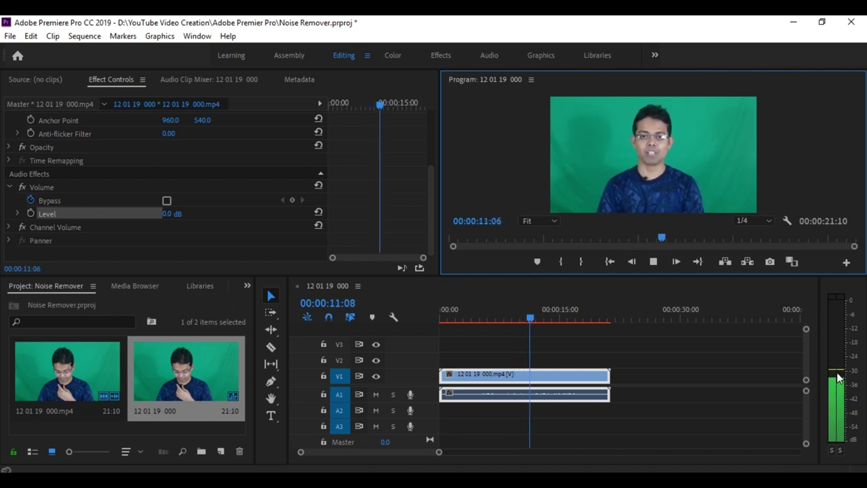
click(653, 261)
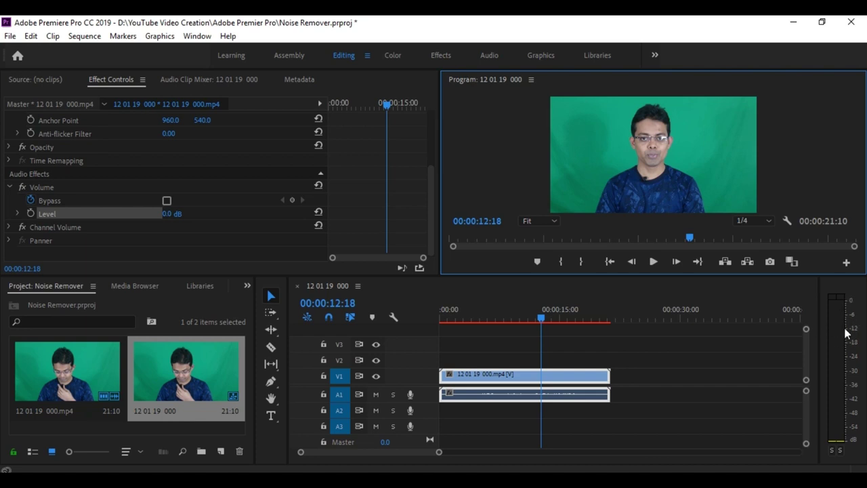
click(653, 261)
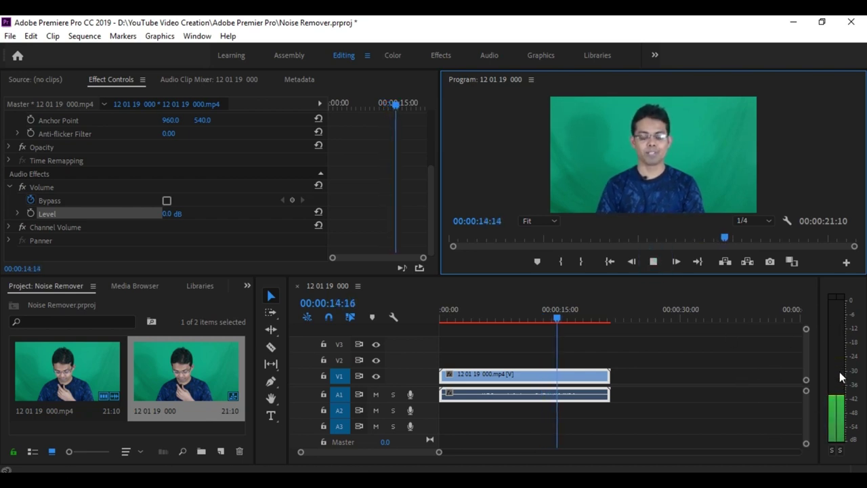
Step: Set the clip's Volume Level to 6.0 dB and play it back to hear the boost
click(654, 262)
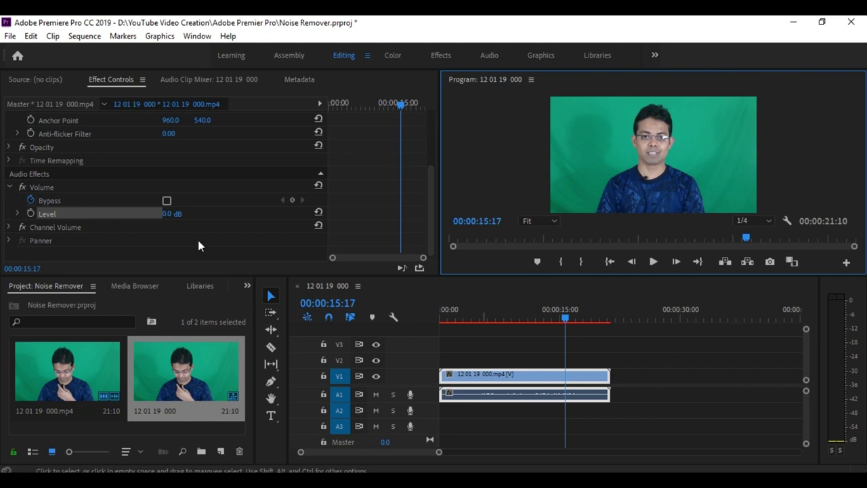
click(163, 214)
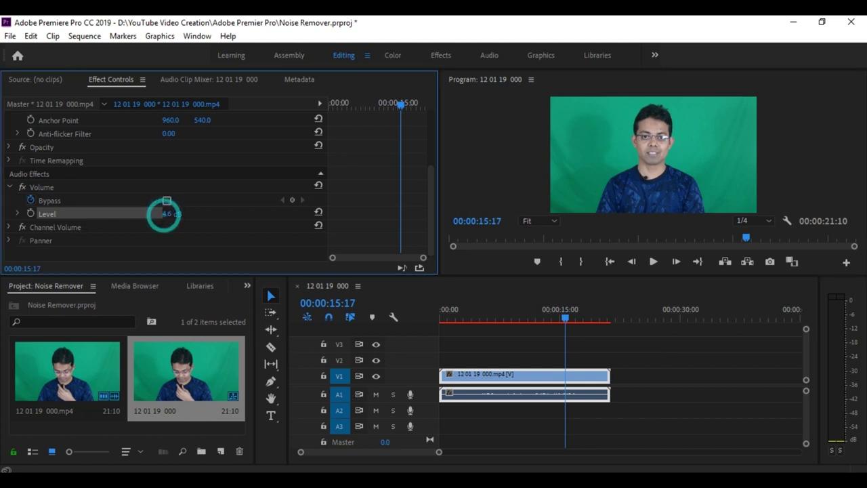
text(6)
key(Return)
click(653, 262)
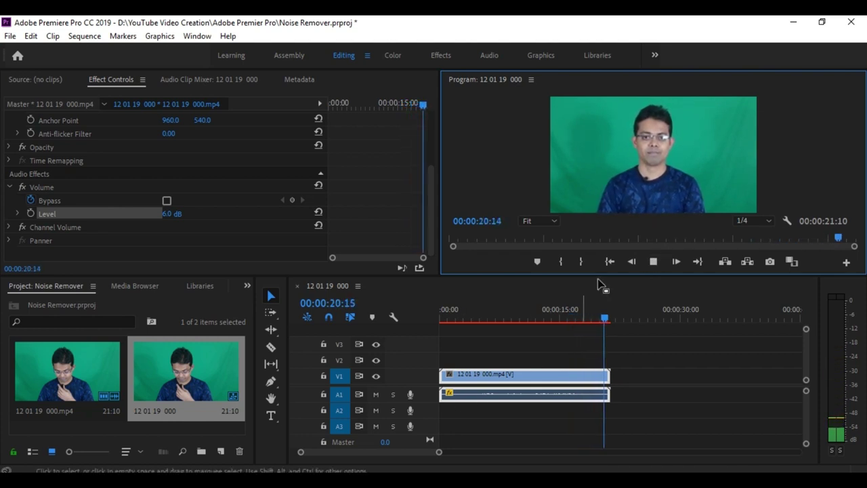
key(space)
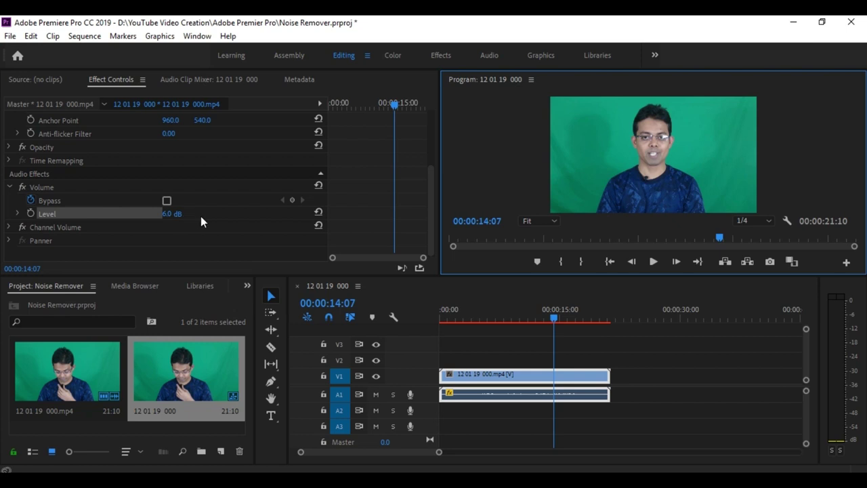
Step: Apply the Parametric Equalizer, found by searching 'eq', with its Vocal Enhancer preset
click(248, 286)
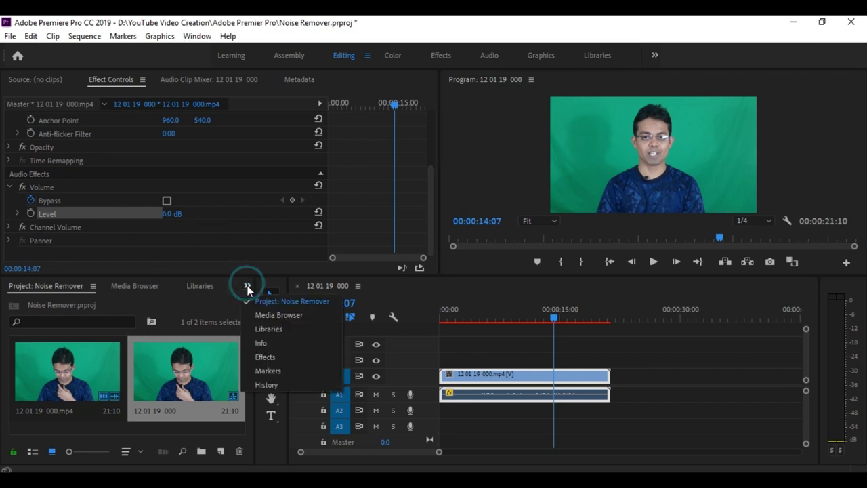
click(285, 356)
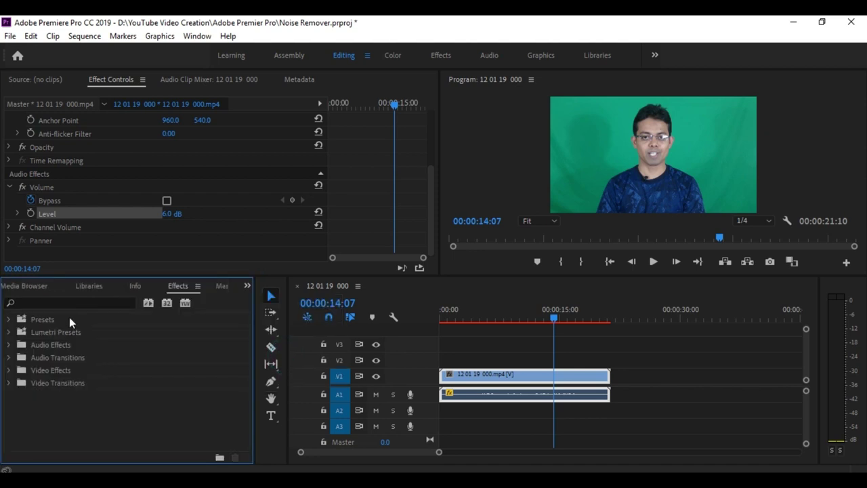
click(59, 305)
text(eq)
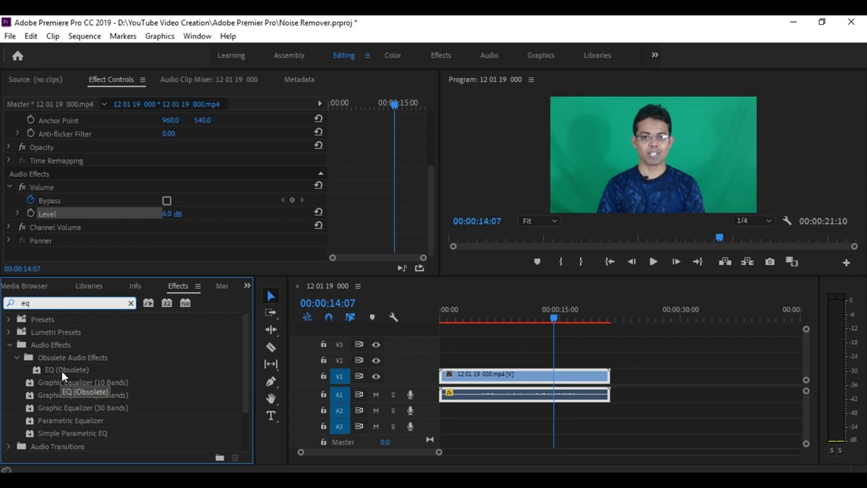
double_click(67, 371)
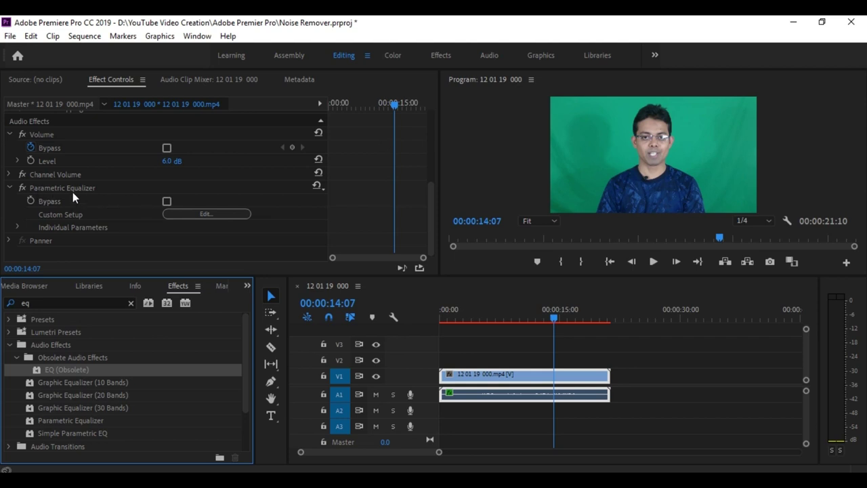
click(322, 186)
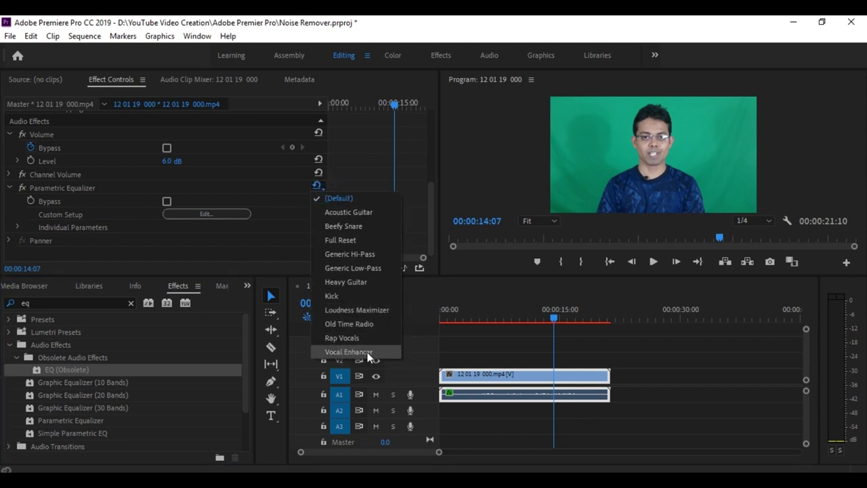
click(368, 354)
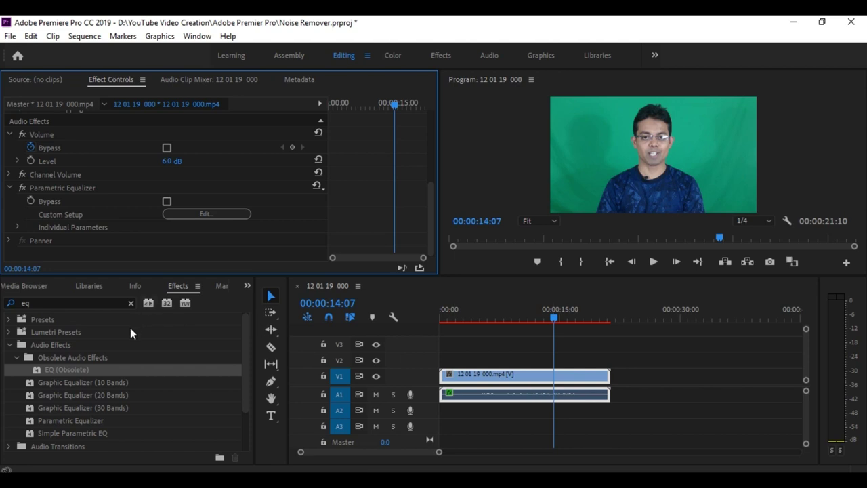
Step: Search 'deno', apply DeNoise to the clip's audio and keep its (Default) preset
click(129, 303)
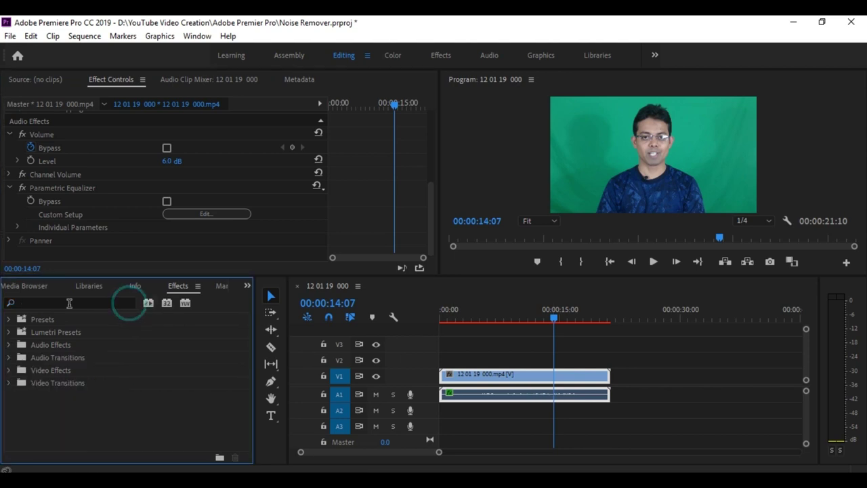
click(69, 304)
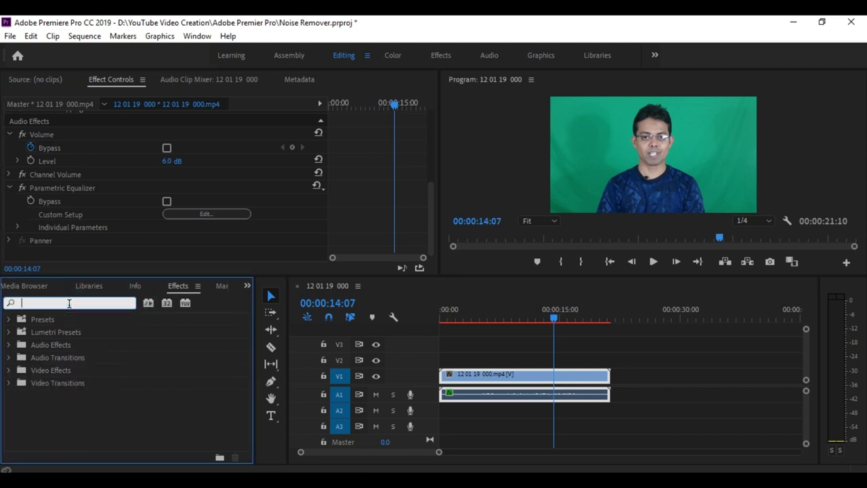
text(deno)
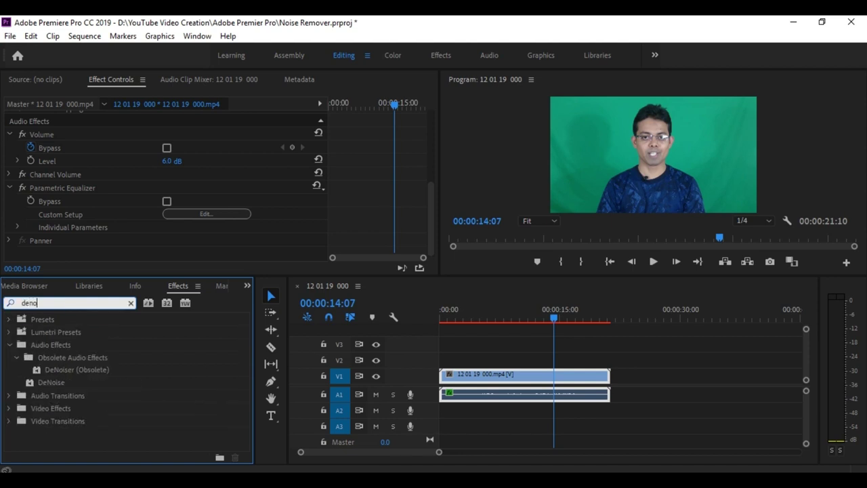
double_click(70, 371)
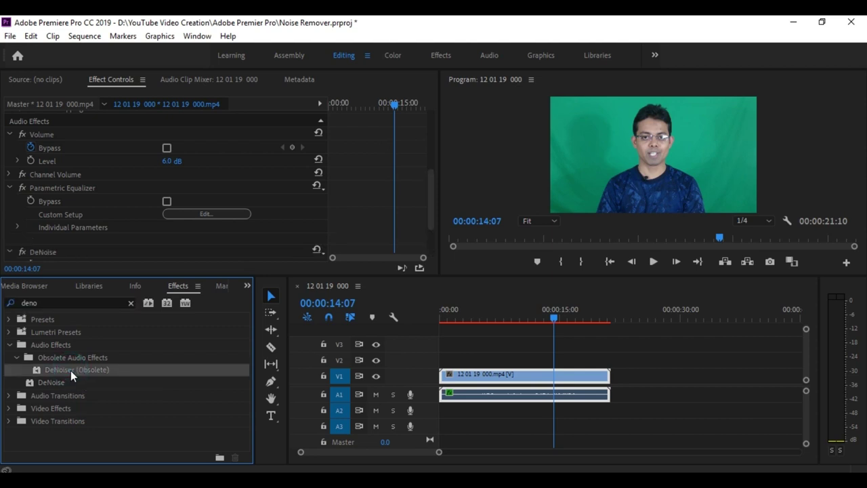
scroll(238, 197, down, 3)
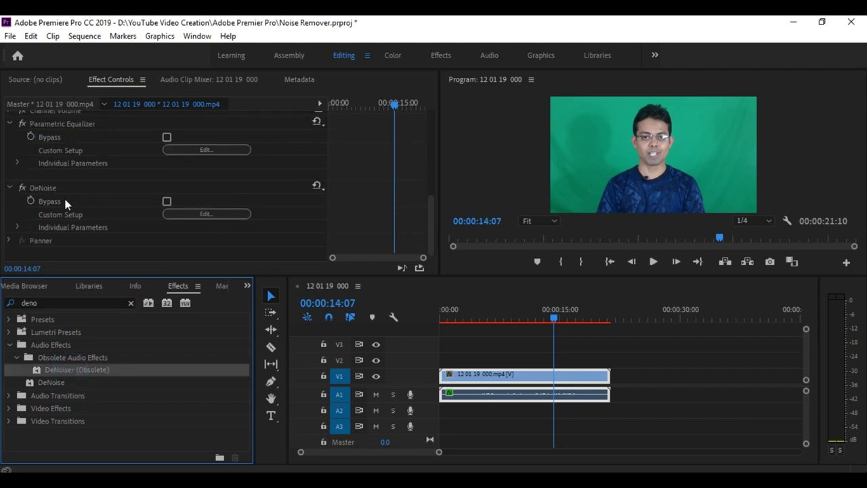
click(318, 187)
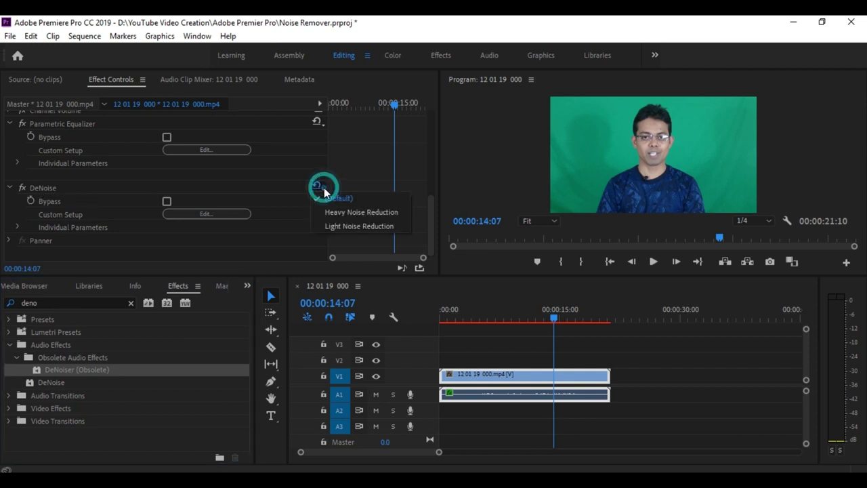
click(365, 199)
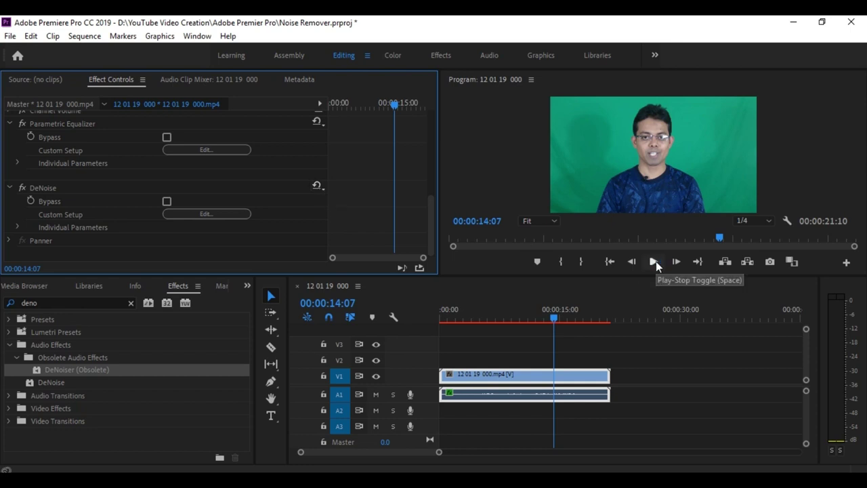
Step: Play back the denoised audio, then return the playhead to about 10 seconds (10:21)
click(654, 261)
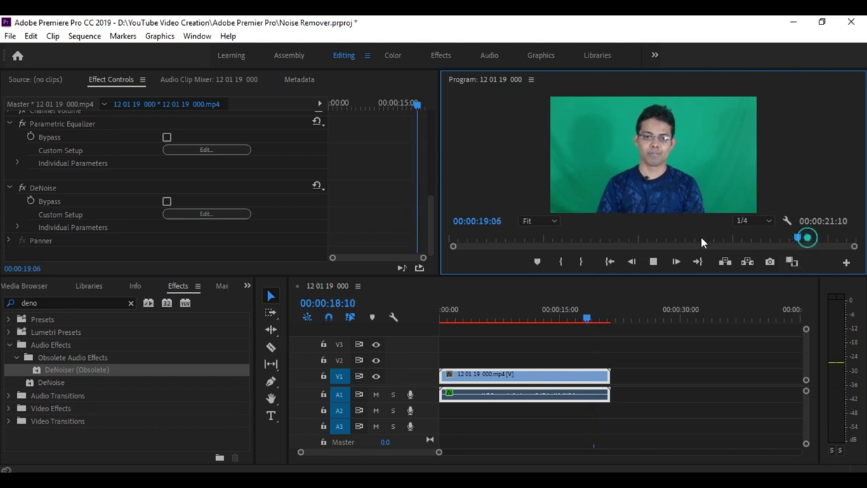
click(645, 239)
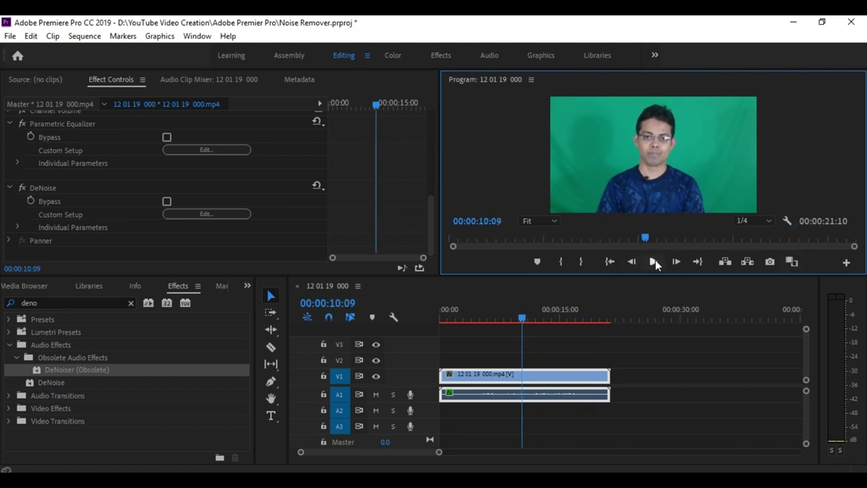
click(654, 262)
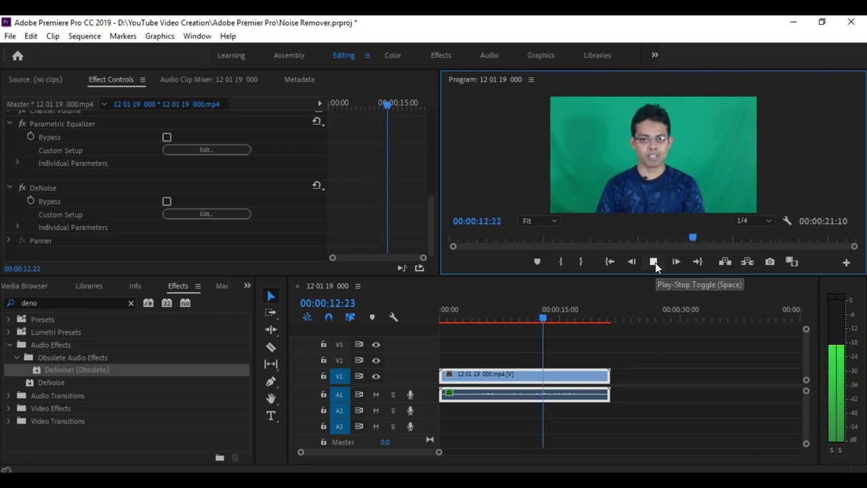
key(space)
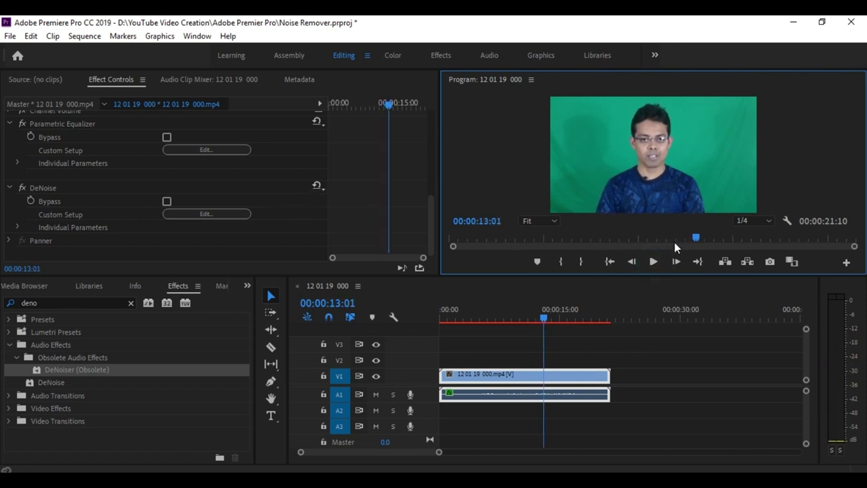
drag(544, 315, 526, 315)
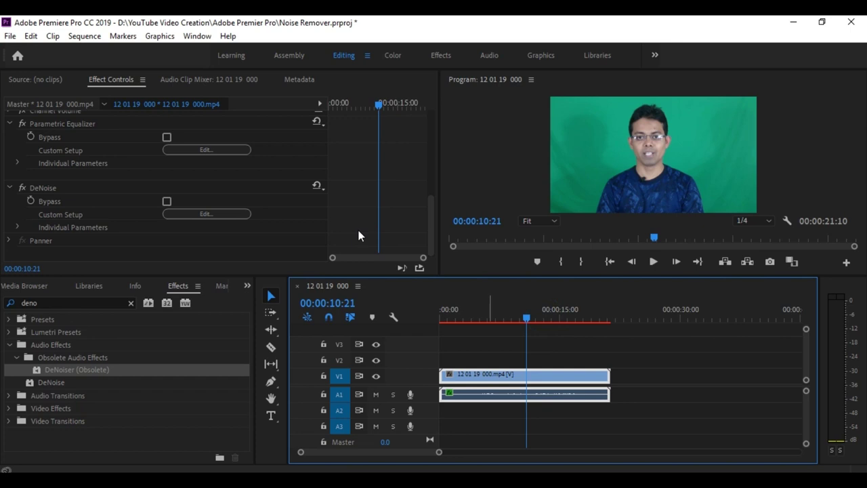
click(317, 186)
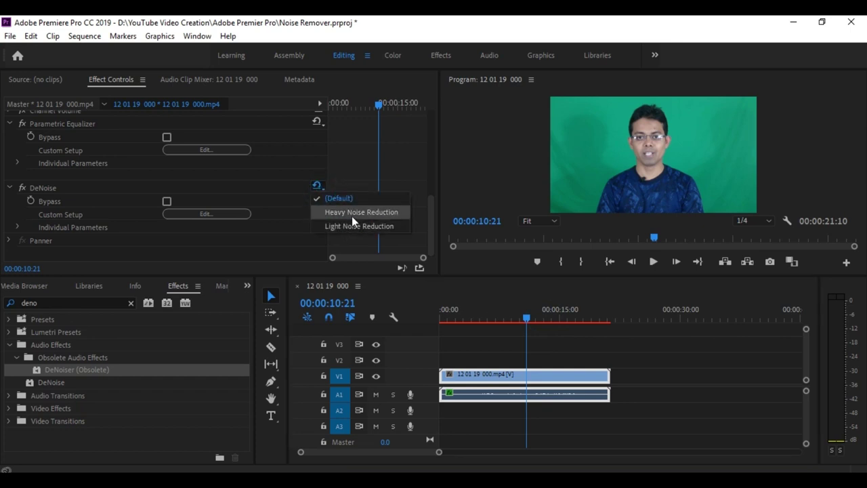
Step: Switch DeNoise to the Heavy Noise Reduction preset and play the clip to hear it
click(320, 213)
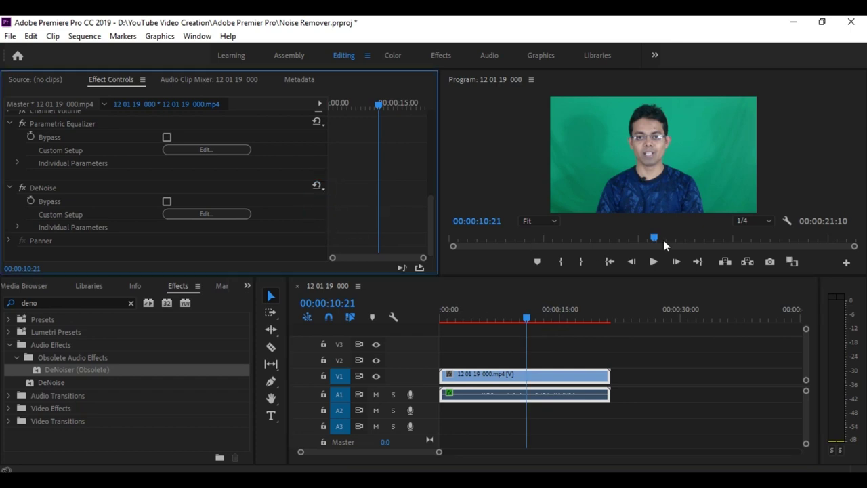
click(653, 263)
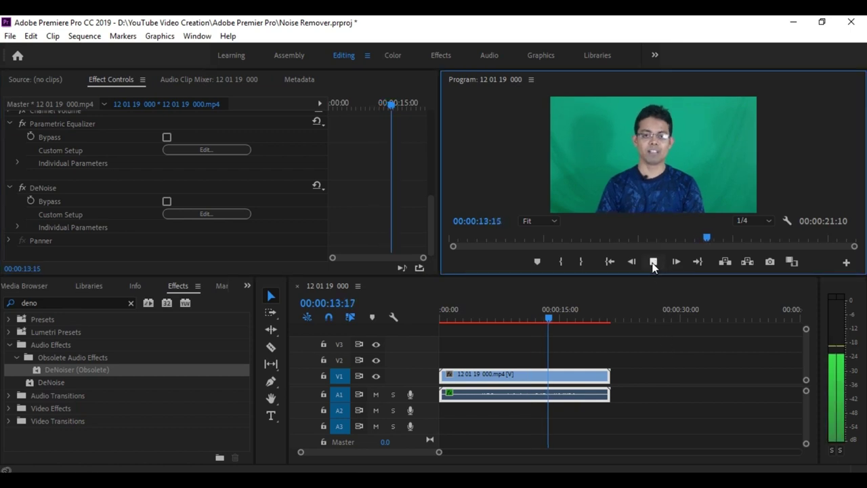
click(653, 263)
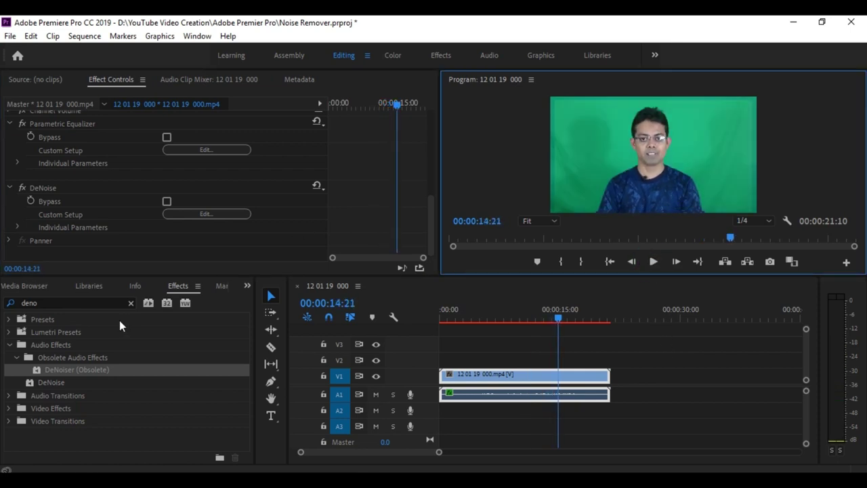
click(318, 187)
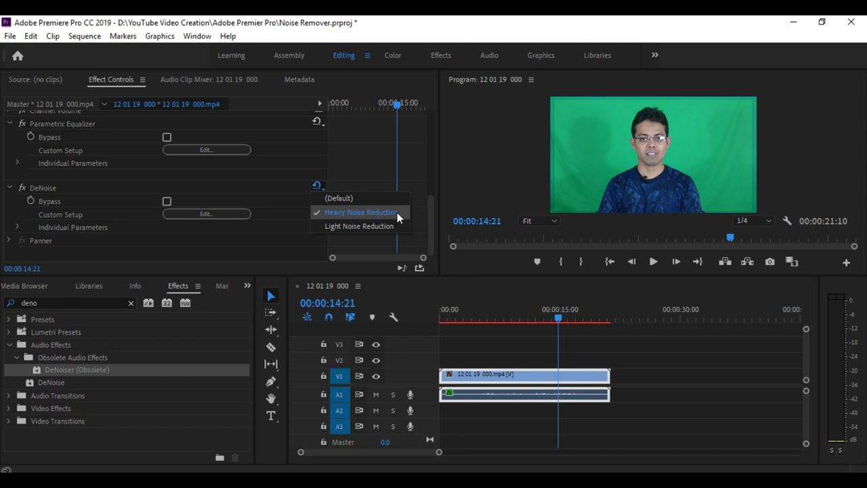
Step: Search 'amp', apply Amplify to the clip's audio and choose its +10dB Boost preset
double_click(58, 303)
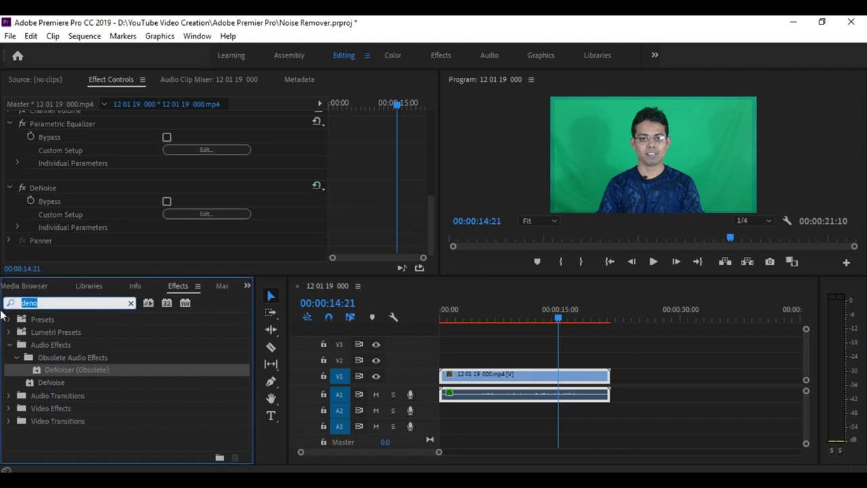
text(amp)
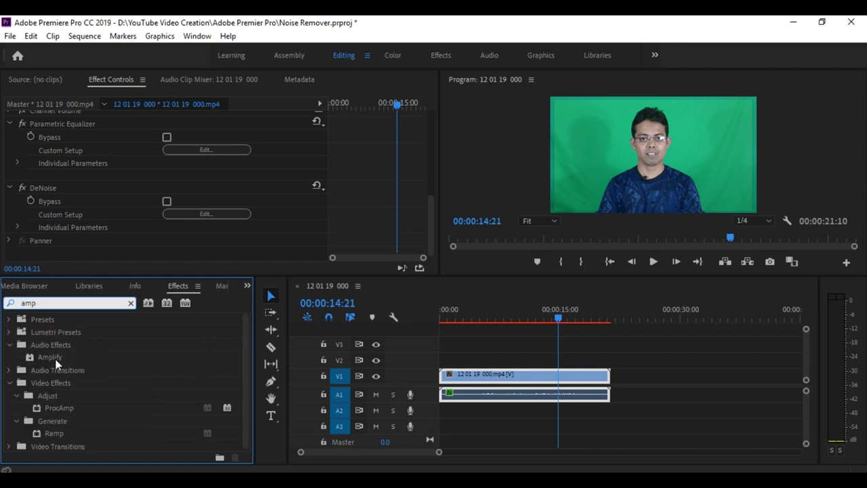
double_click(51, 357)
scroll(240, 201, down, 2)
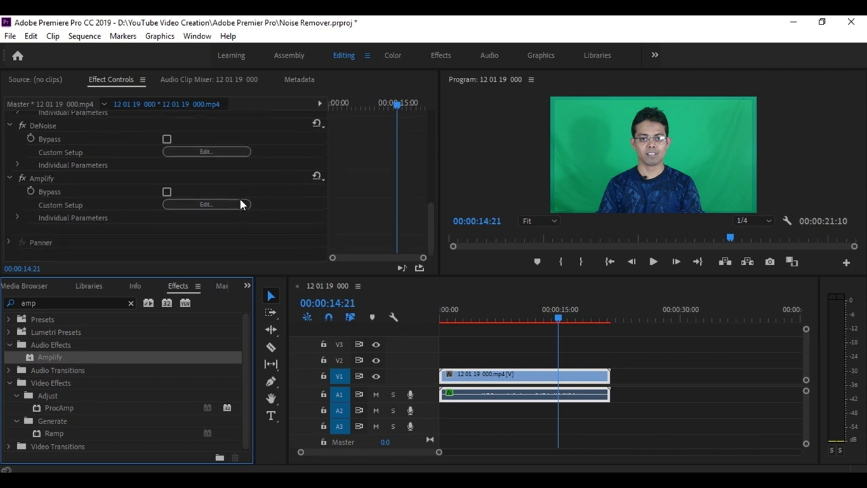
scroll(241, 201, down, 1)
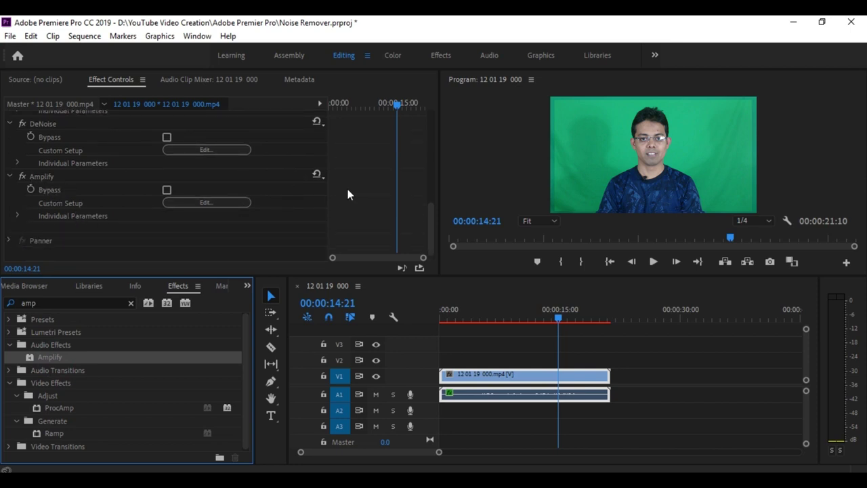
click(323, 176)
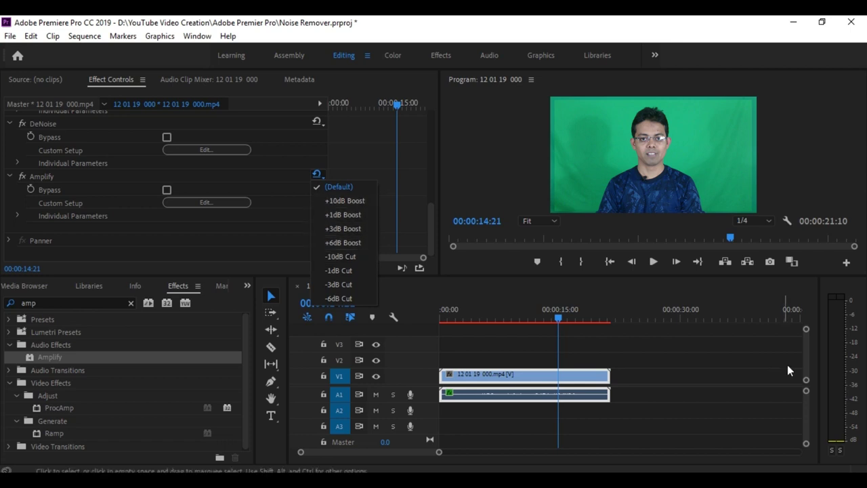
click(339, 203)
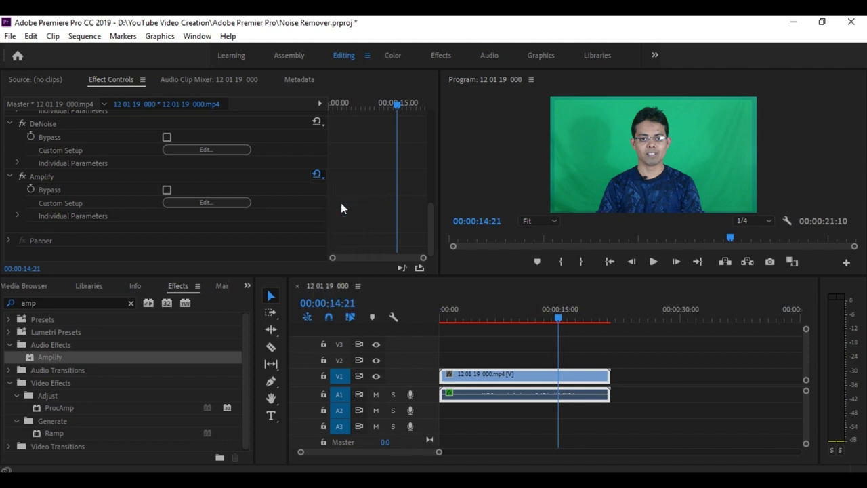
click(341, 204)
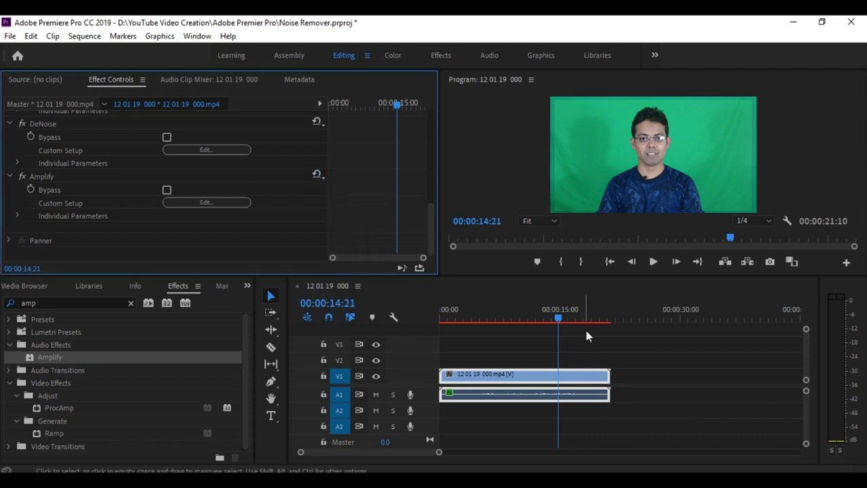
Step: Play the clip to hear the +10dB Amplify boost, then stop playback
click(651, 265)
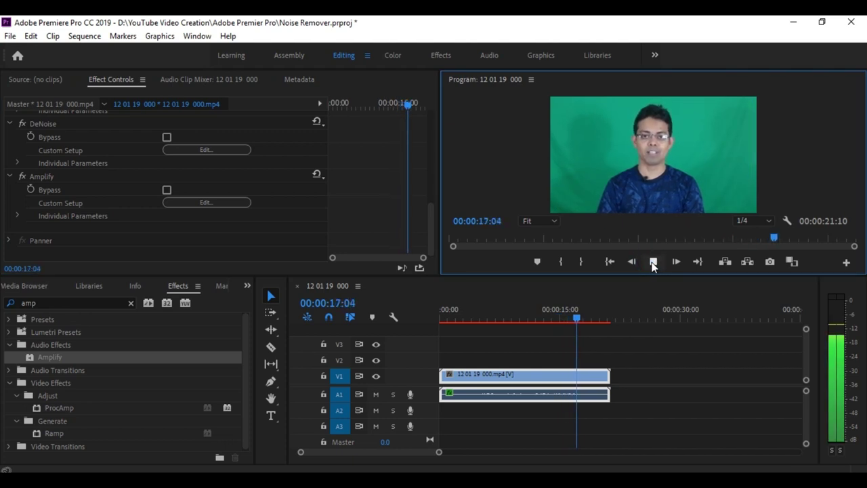
click(653, 264)
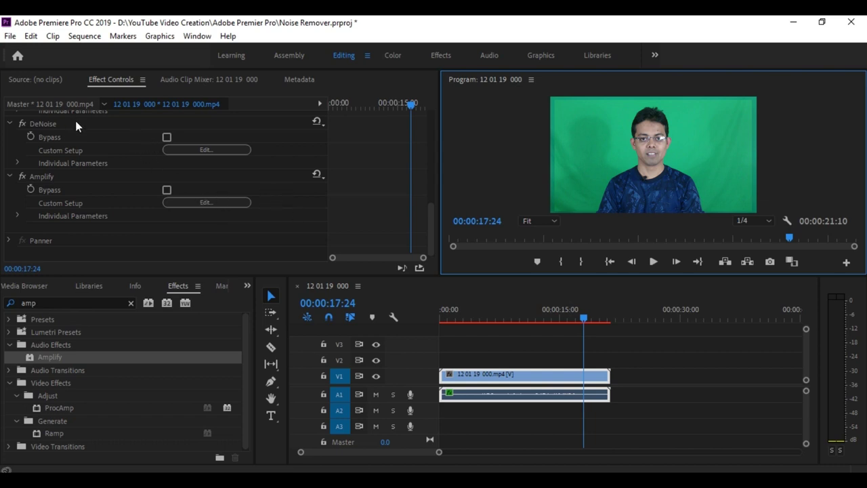
Step: Confirm the Parametric Equalizer still uses the Vocal Enhancer preset
scroll(271, 192, up, 1)
scroll(272, 192, up, 1)
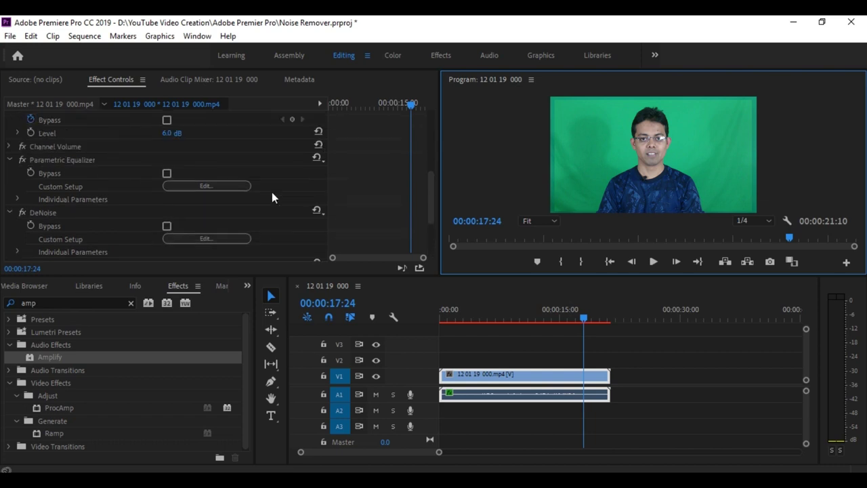
scroll(272, 192, up, 1)
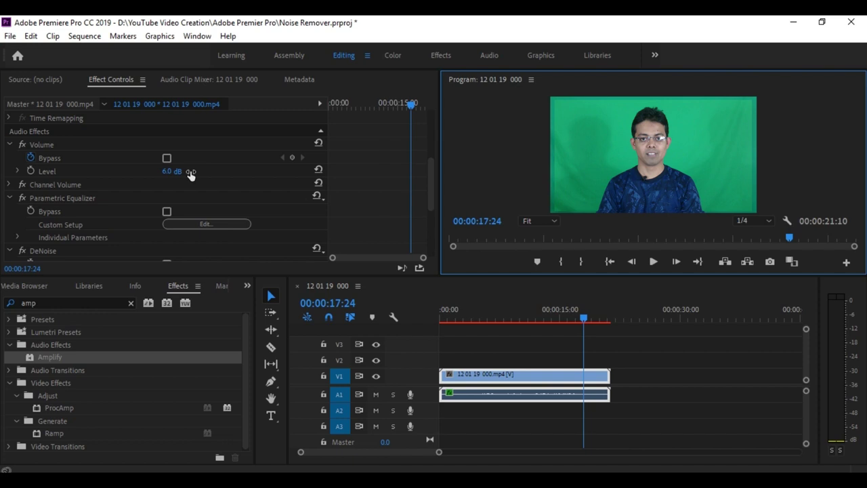
scroll(191, 170, down, 2)
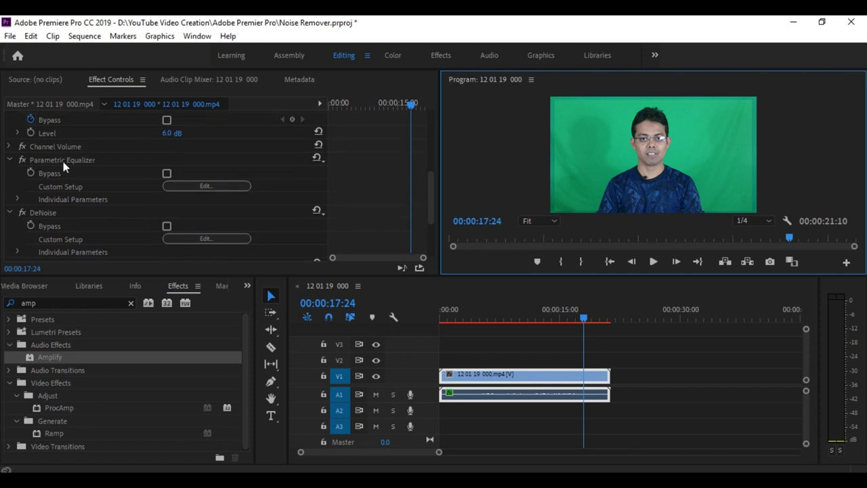
click(47, 304)
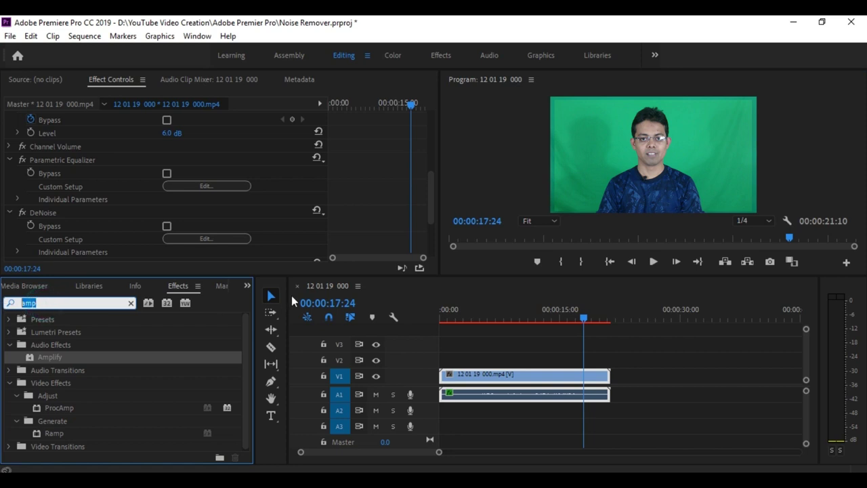
click(247, 285)
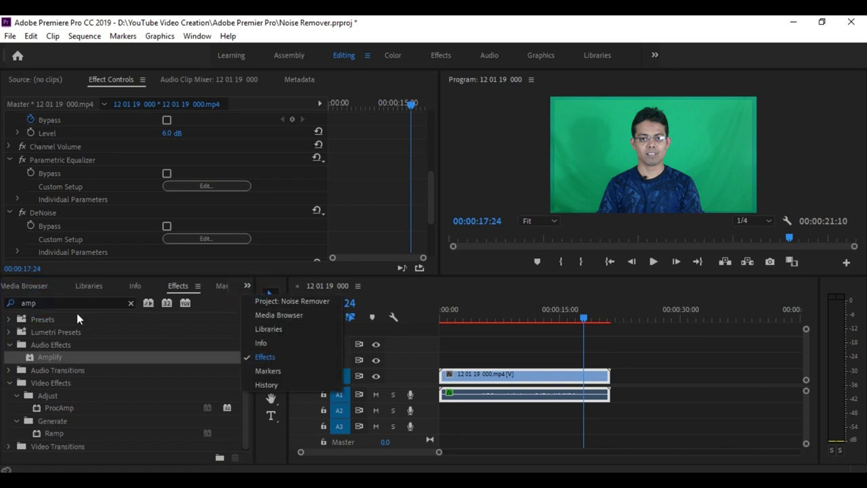
click(34, 303)
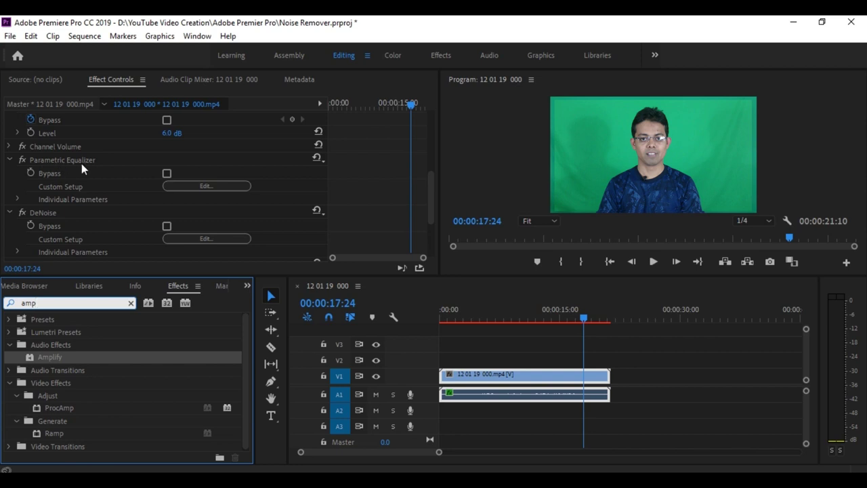
click(318, 160)
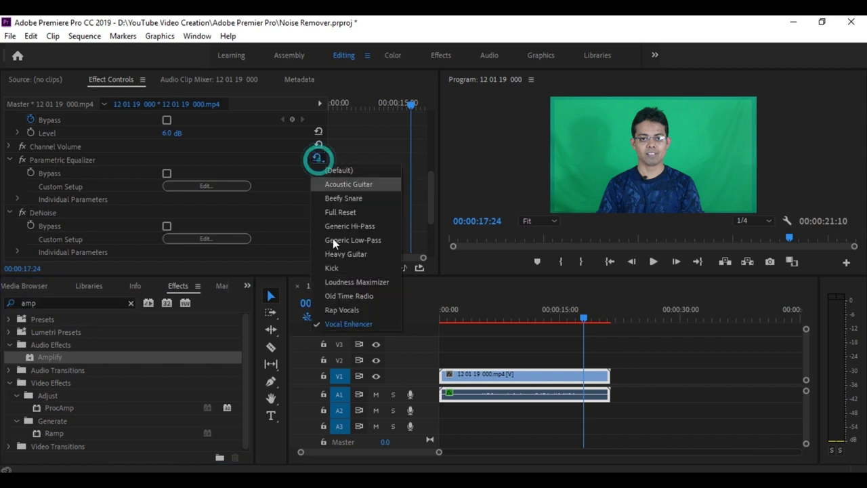
click(348, 324)
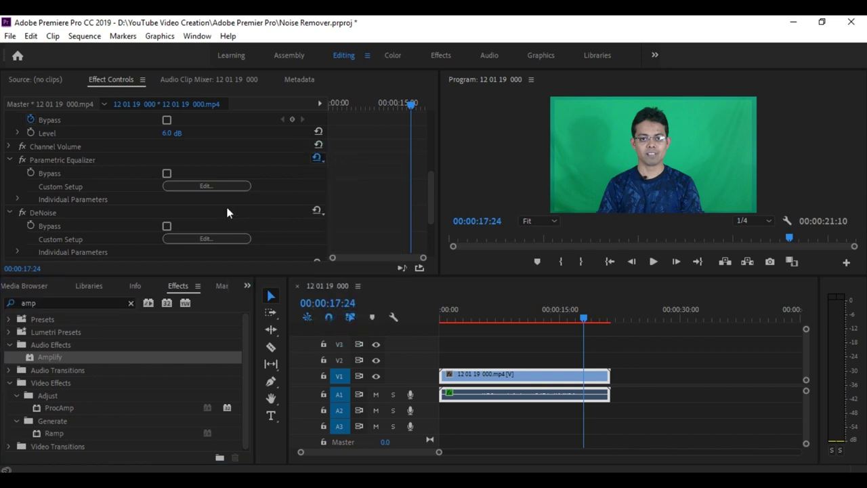
click(270, 203)
Step: Verify DeNoise is on Heavy Noise Reduction and Amplify on +10dB Boost, then deselect the clip
scroll(269, 196, down, 2)
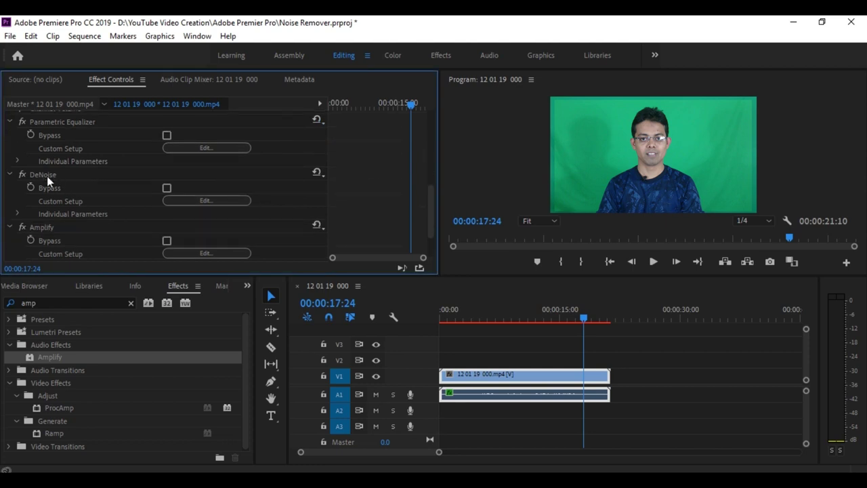
double_click(52, 303)
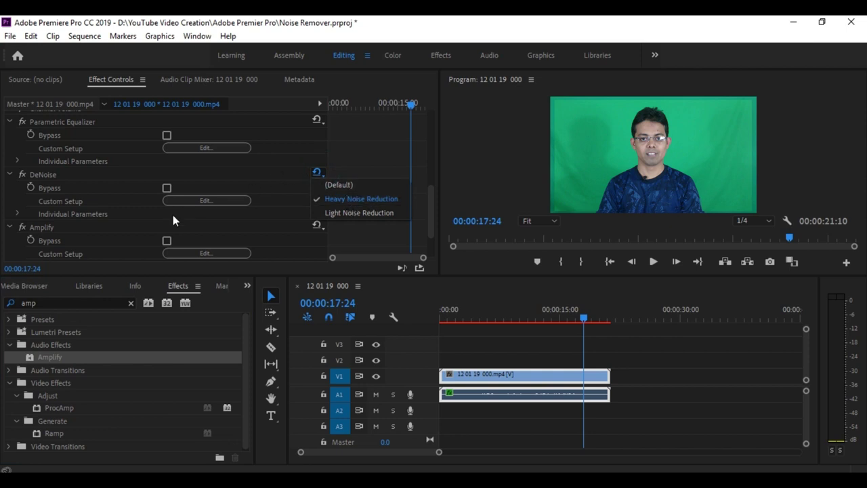
click(59, 303)
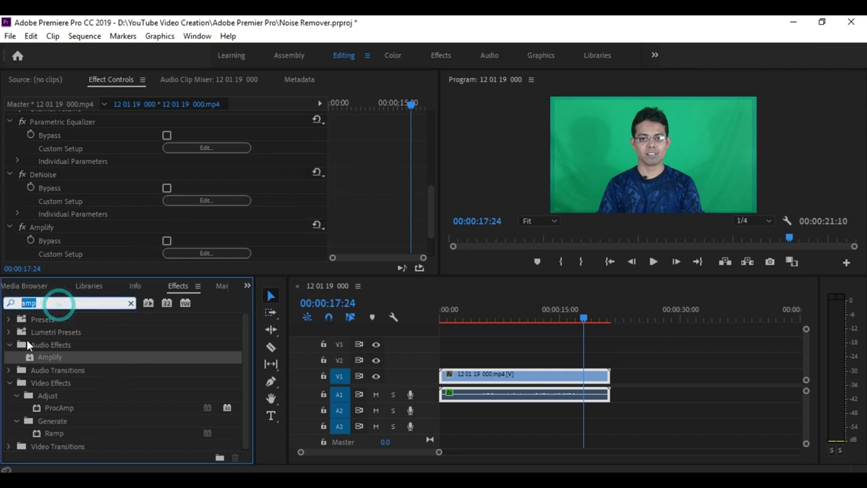
click(318, 227)
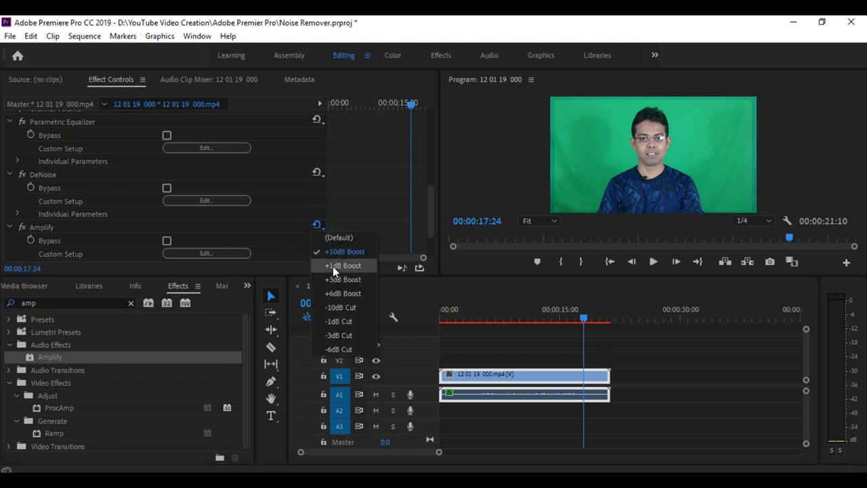
click(420, 242)
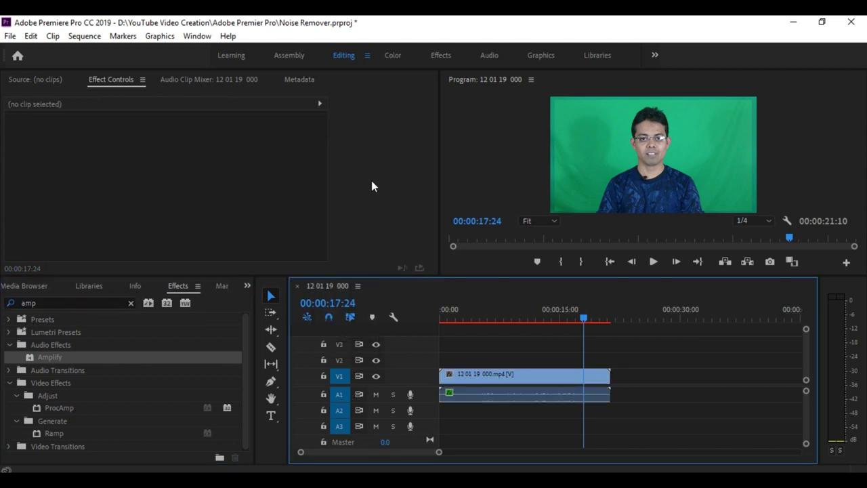
Step: Open the Export Settings dialog from File > Export > Media
click(10, 36)
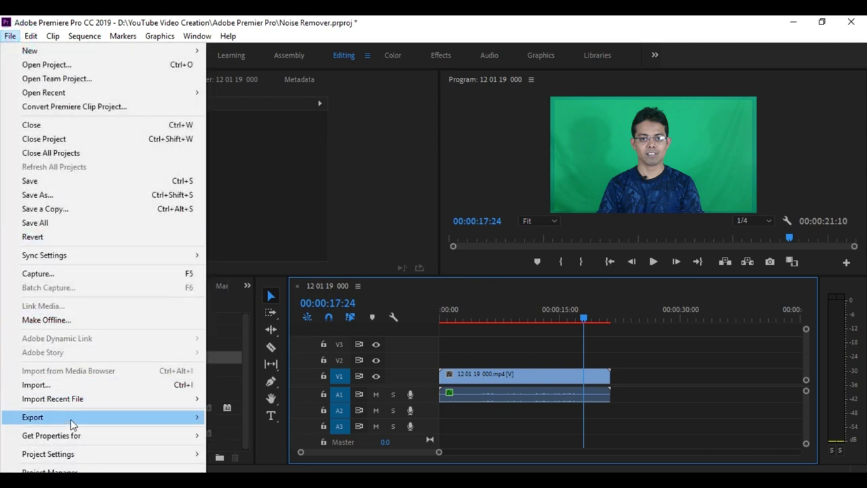
mouse_move(73, 424)
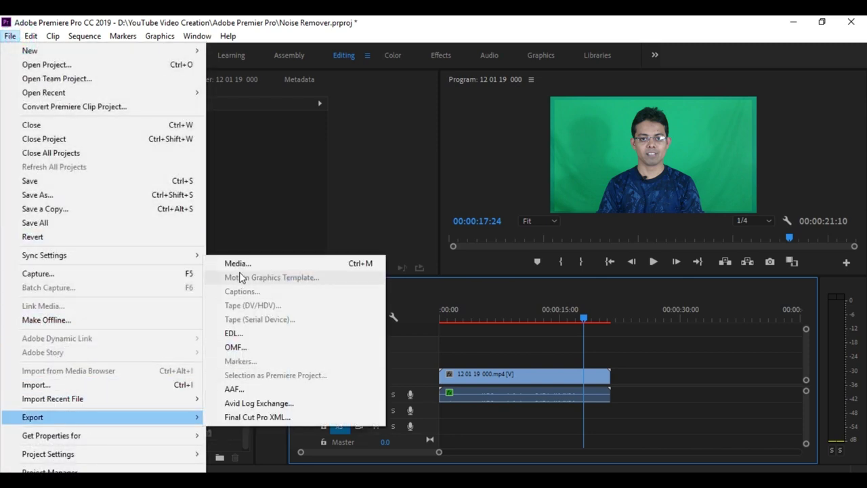
click(13, 39)
click(12, 38)
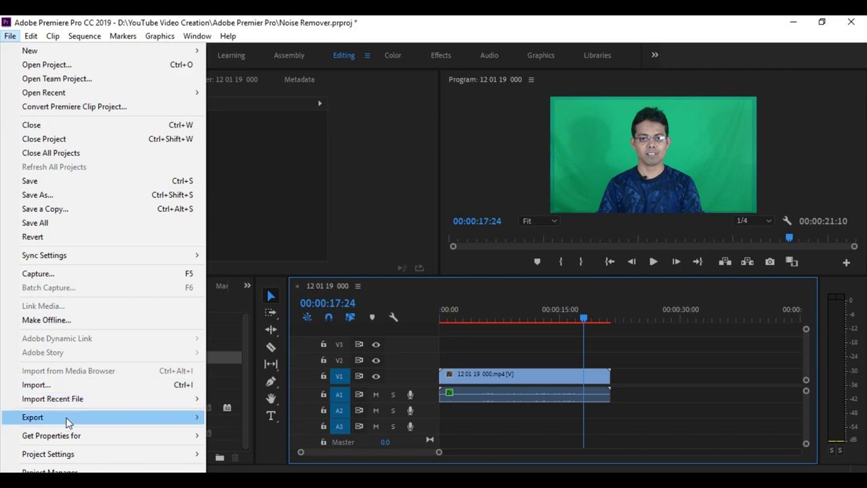
mouse_move(68, 420)
click(301, 264)
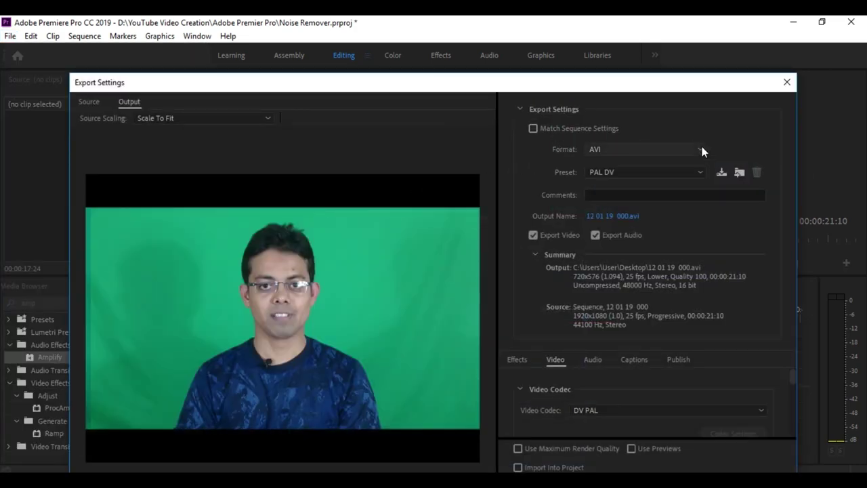
Step: Set the export format to H.264 with Match Source - High bitrate and reposition the dialog
click(700, 149)
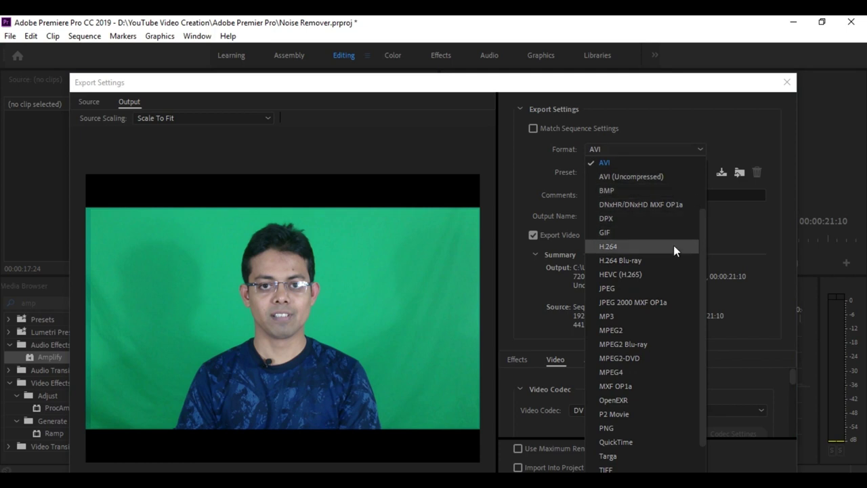
click(630, 246)
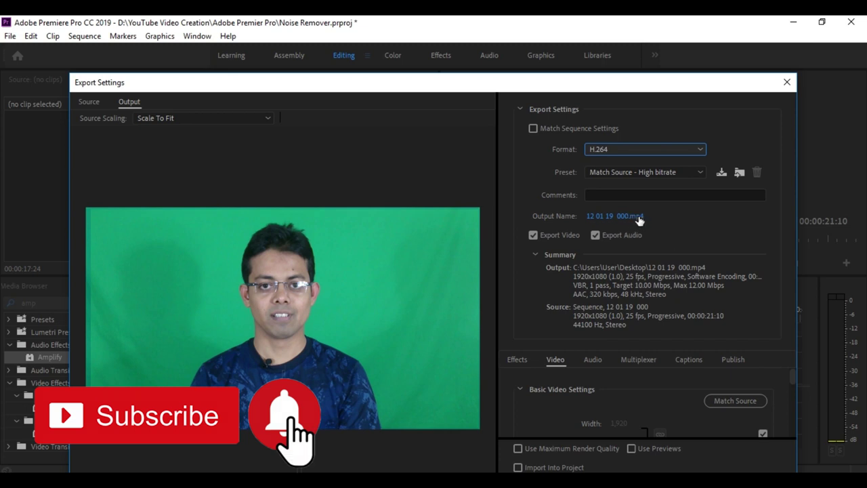
drag(626, 84, 638, 58)
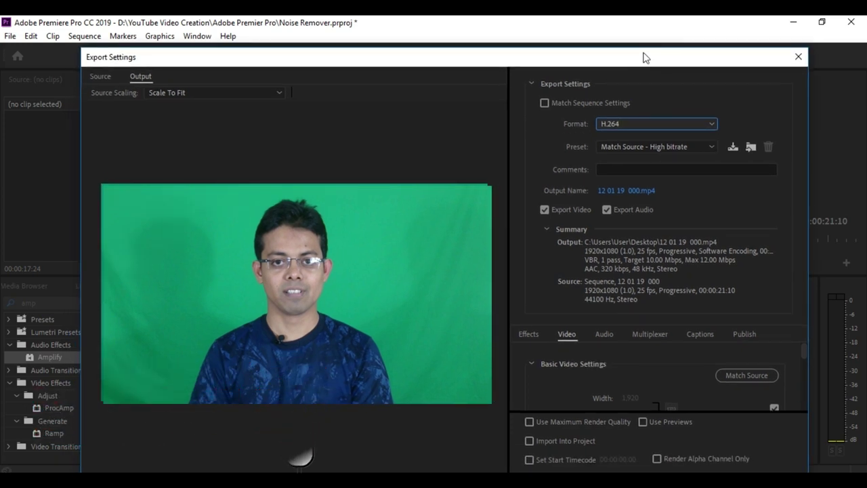
drag(643, 48, 644, 139)
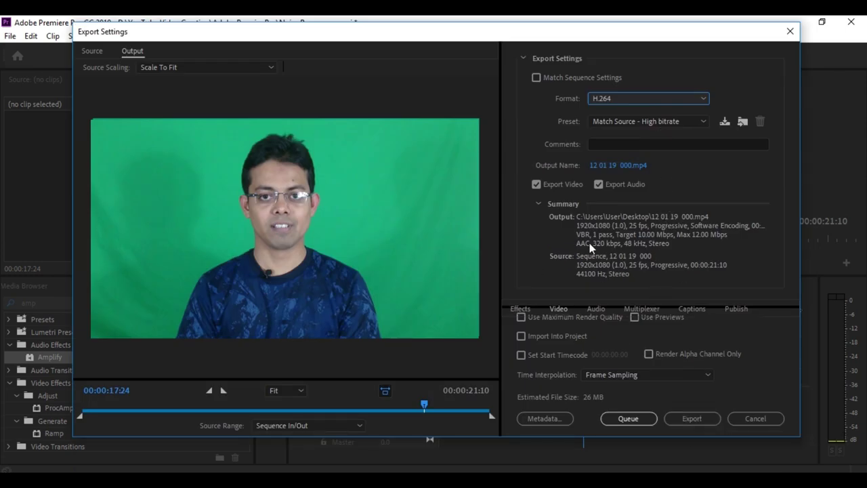
Step: Start encoding 12 01 19 000.mp4 as an H.264 export
click(681, 421)
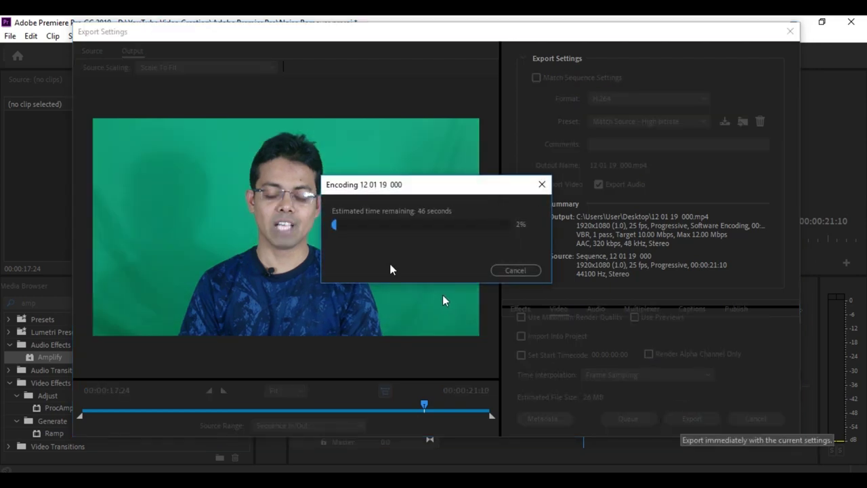